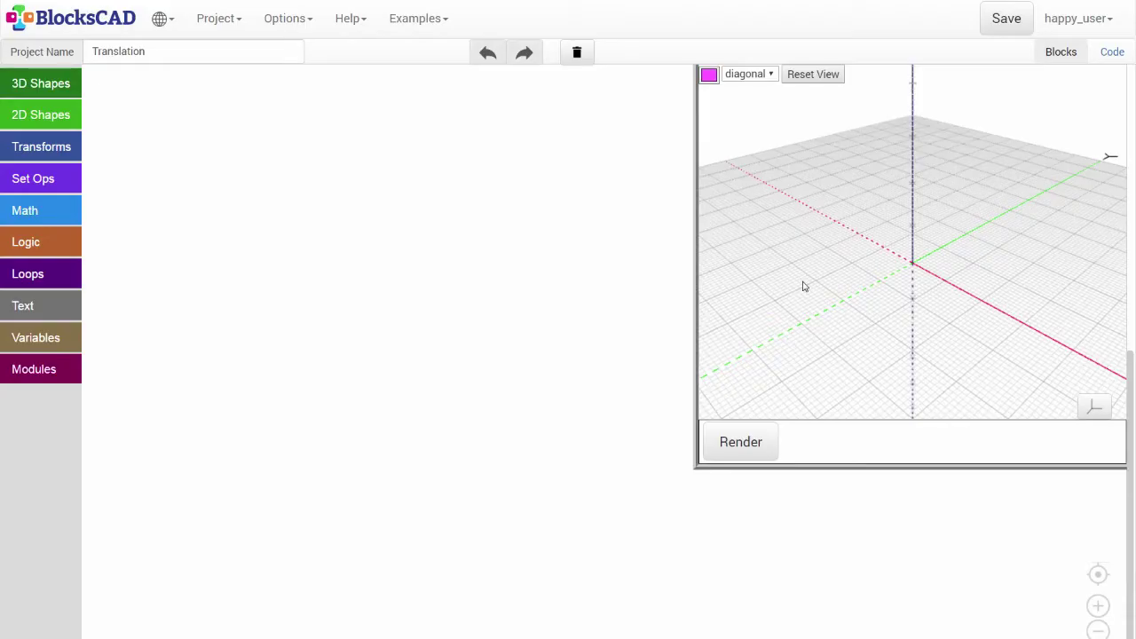
- Orbit the empty 3D preview so the Z axis label comes into view
drag(803, 285, 820, 284)
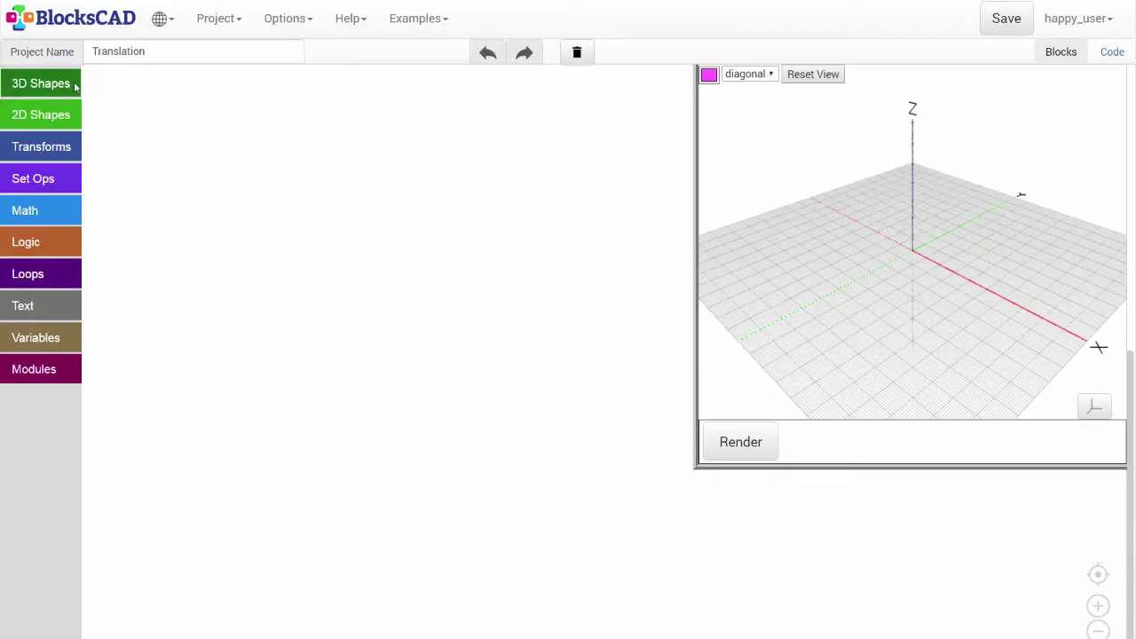
- Add a radius-10 sphere block to the workspace and render it
click(41, 84)
drag(132, 89, 330, 226)
click(727, 448)
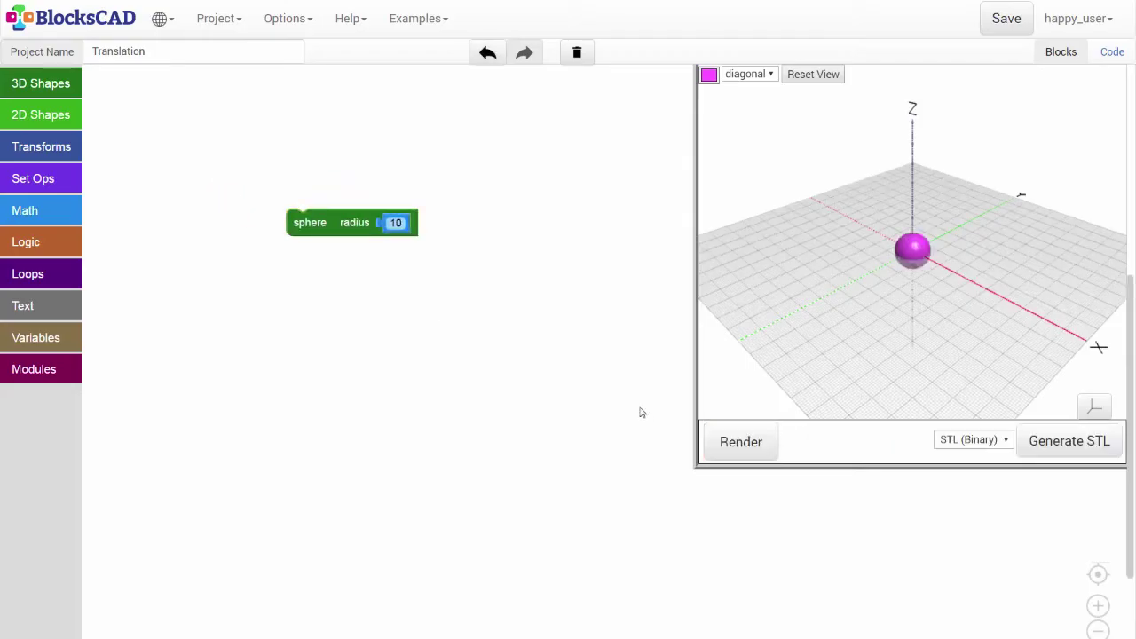
- Wrap the sphere in a translate block at X 0, Y 0, Z 0
scroll(877, 363, up, 5)
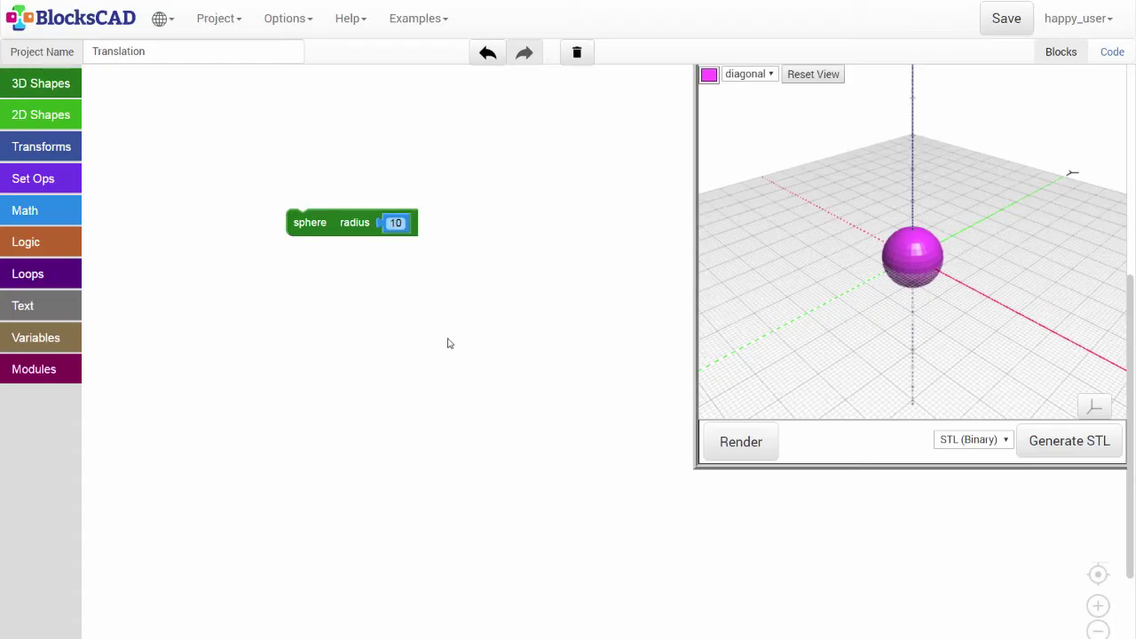
click(69, 149)
drag(159, 115, 366, 210)
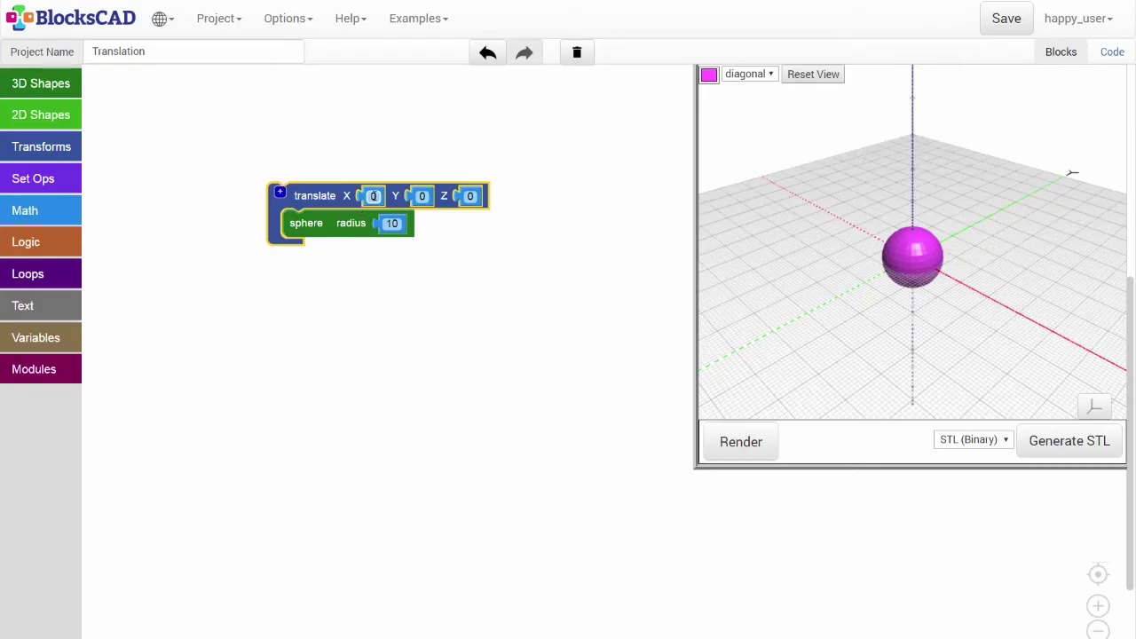
- Set translate X to 20, render, then move the 20 into Y with 0 in X
click(372, 197)
text(20)
key(Return)
click(741, 441)
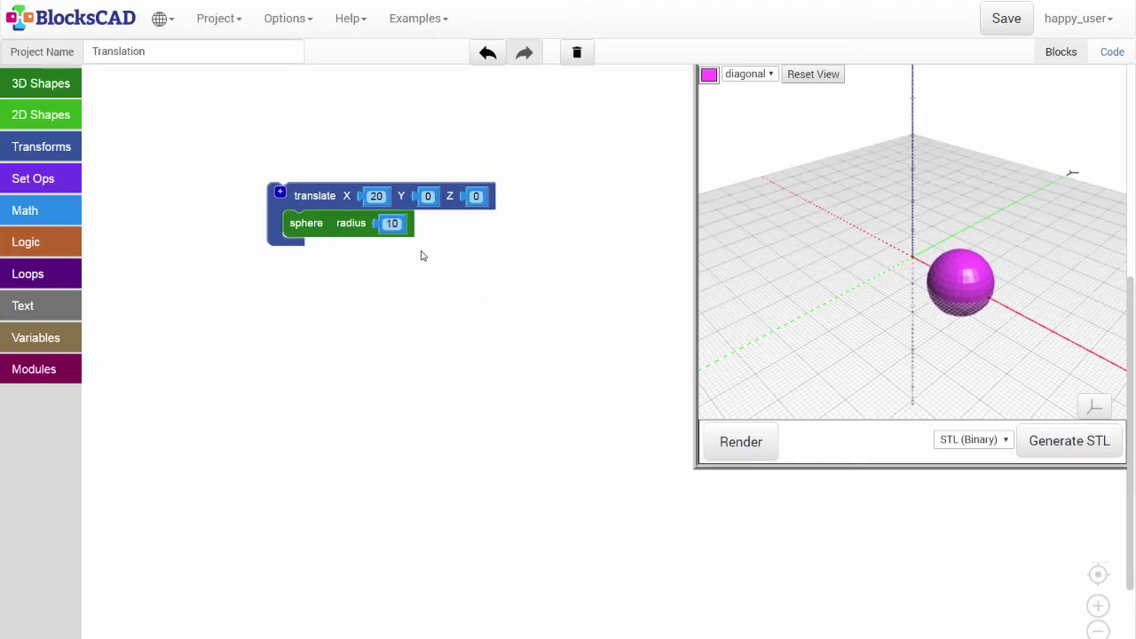
mouse_move(376, 196)
mouse_down()
mouse_move(421, 203)
mouse_move(373, 199)
mouse_up()
click(740, 443)
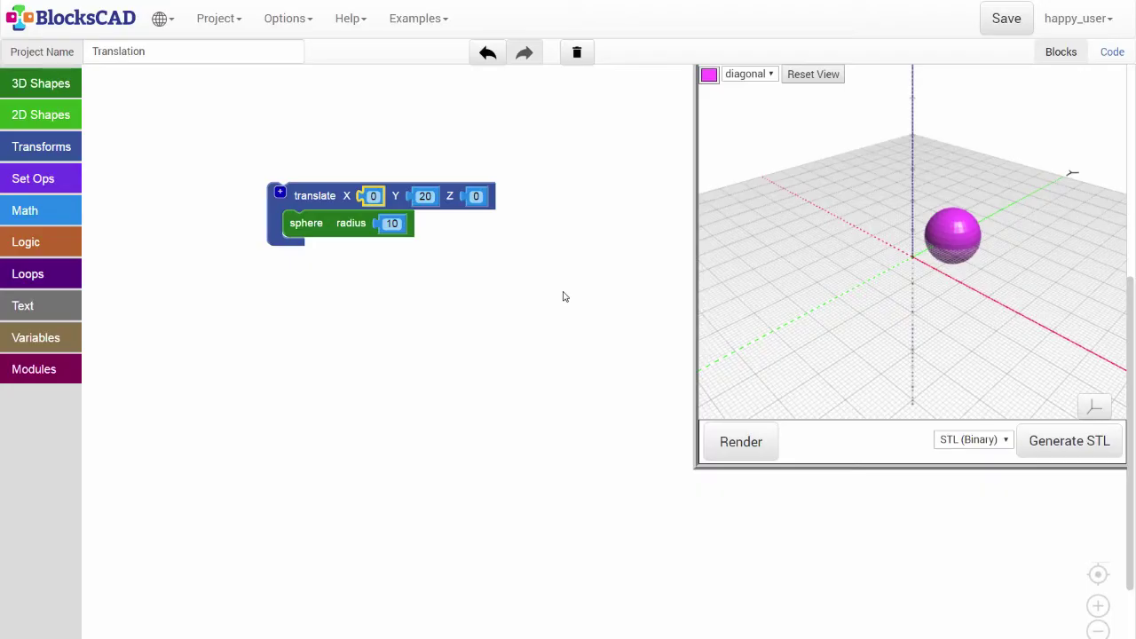
- Set translate Z to 30 and render the sphere raised above the grid
click(476, 196)
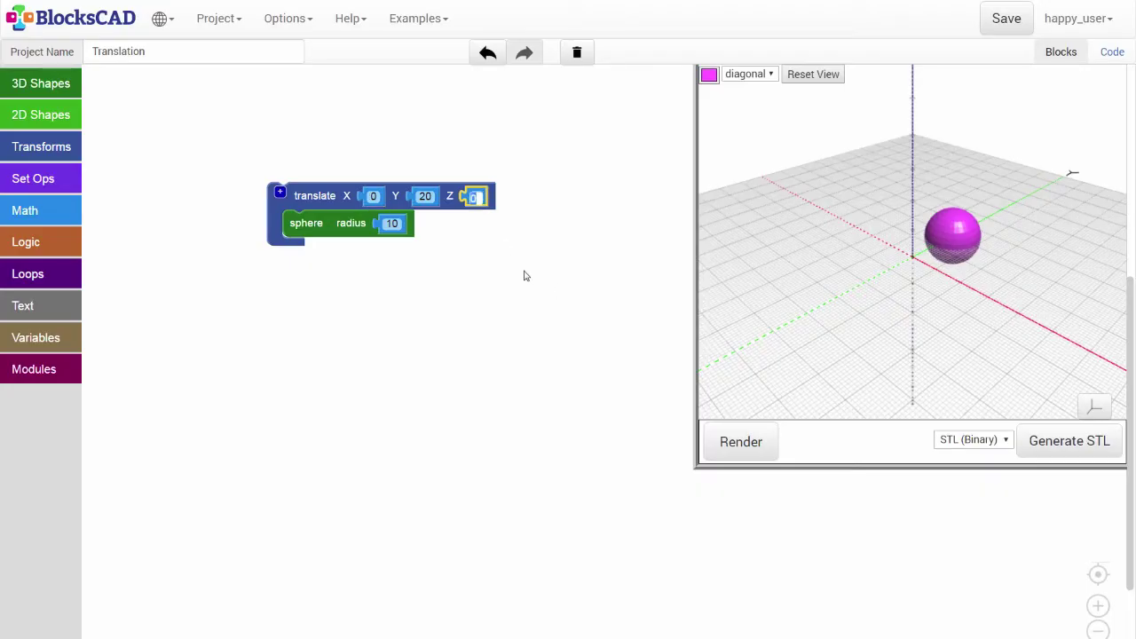
text(30)
key(Return)
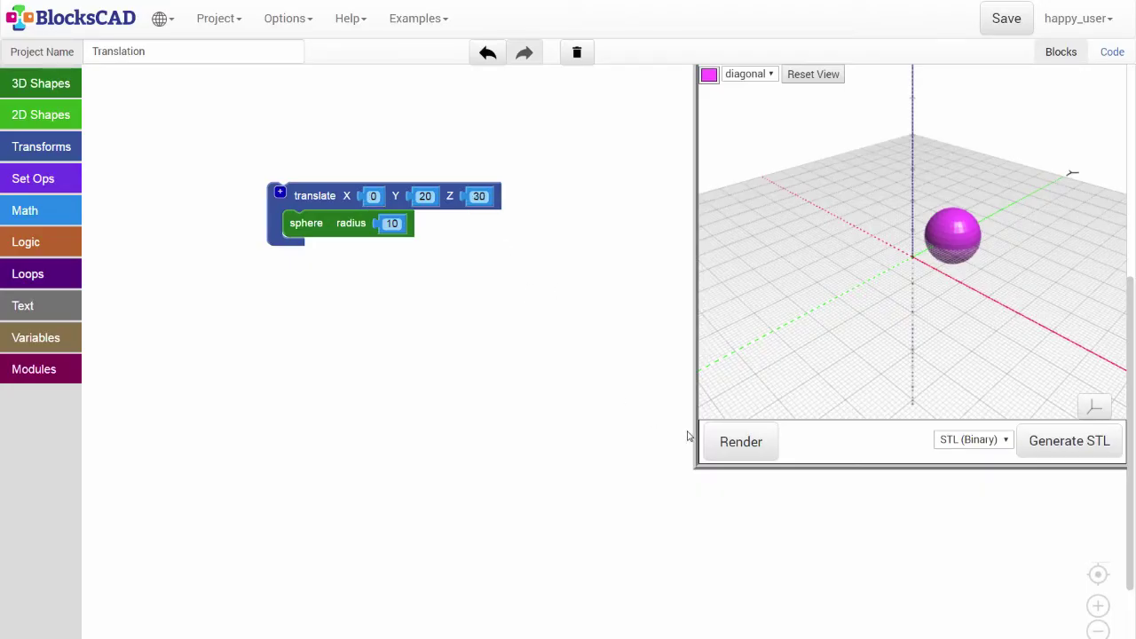
click(727, 444)
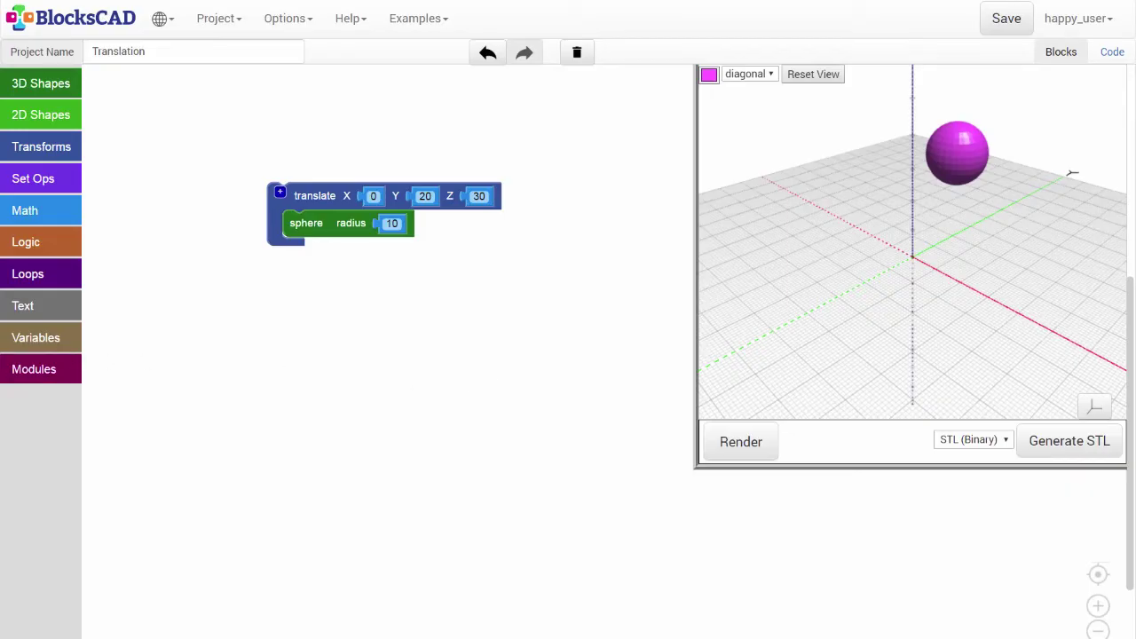
- Clear the translate X value and fill it with a Math 0 number block
click(373, 196)
key(BackSpace)
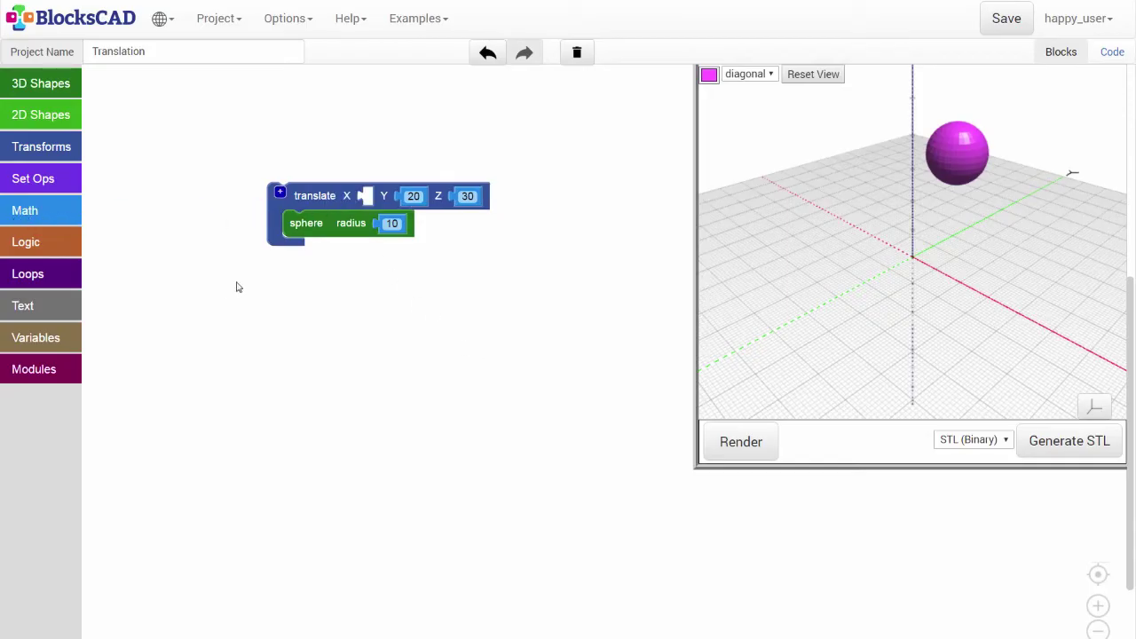
click(69, 213)
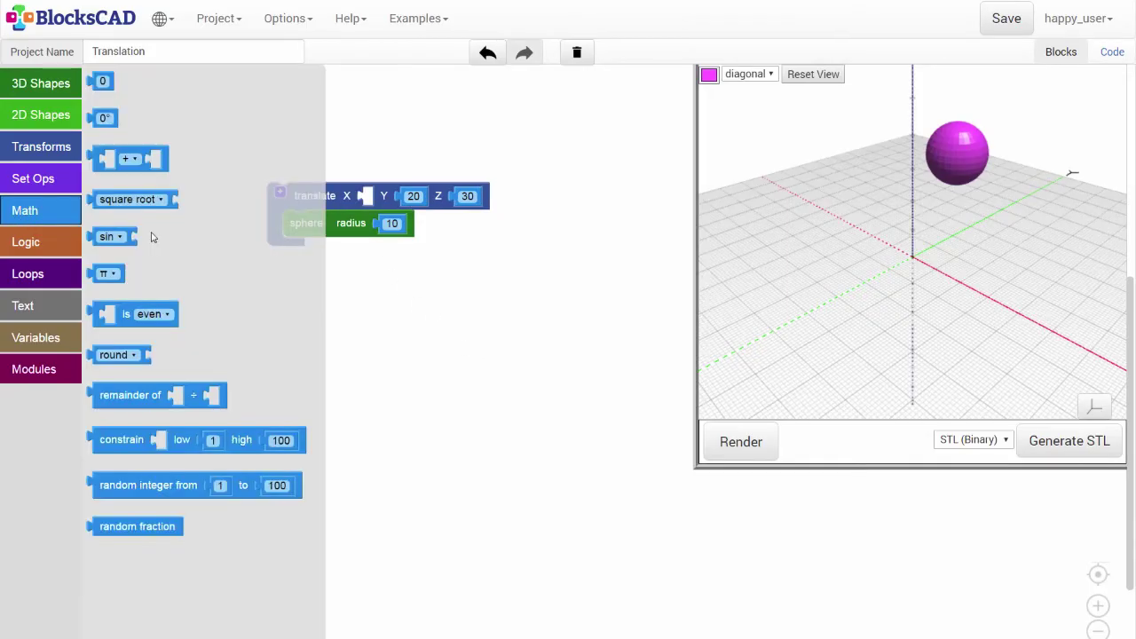
click(103, 82)
drag(102, 86, 373, 200)
click(483, 360)
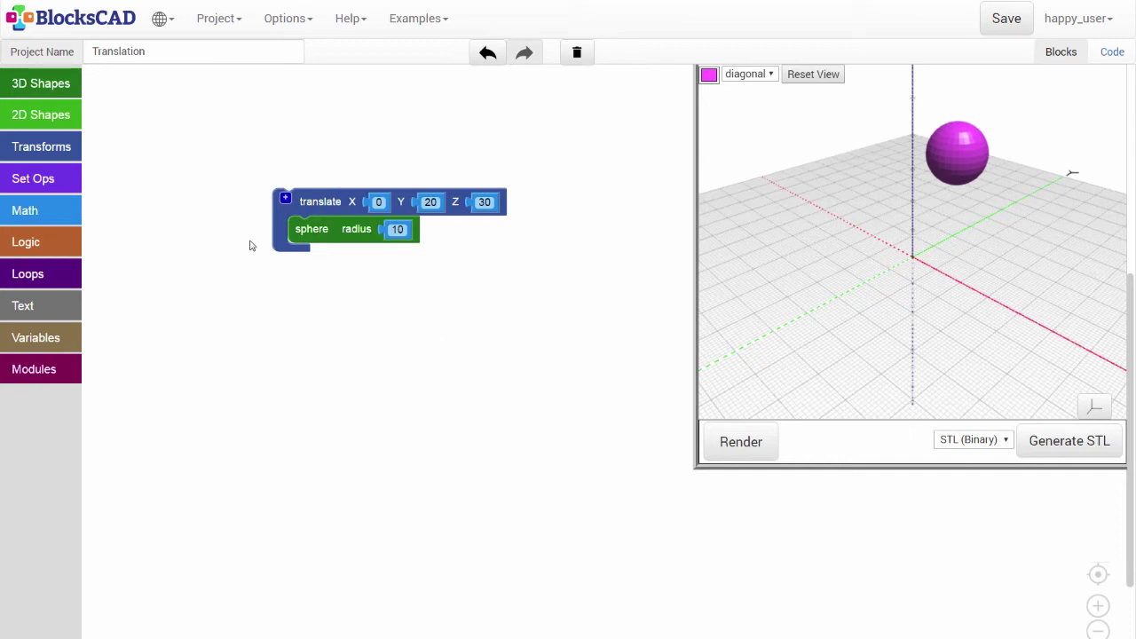
- Add a second translate slot, drop a 10-unit cube under the sphere, and render
click(285, 197)
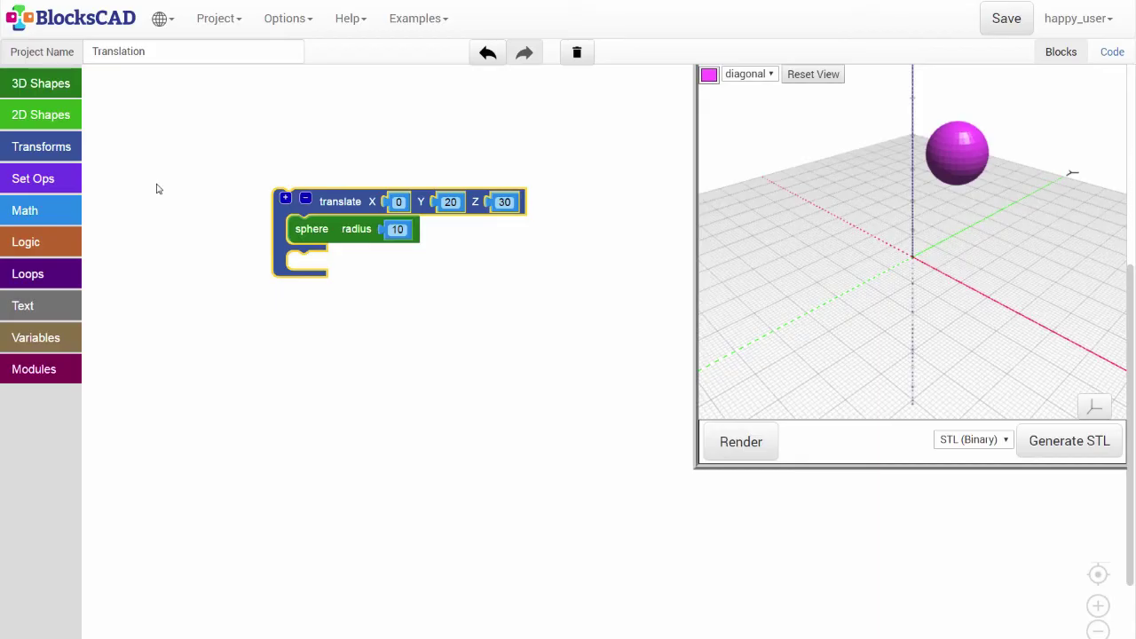
click(40, 84)
drag(105, 130, 307, 270)
click(413, 355)
click(738, 446)
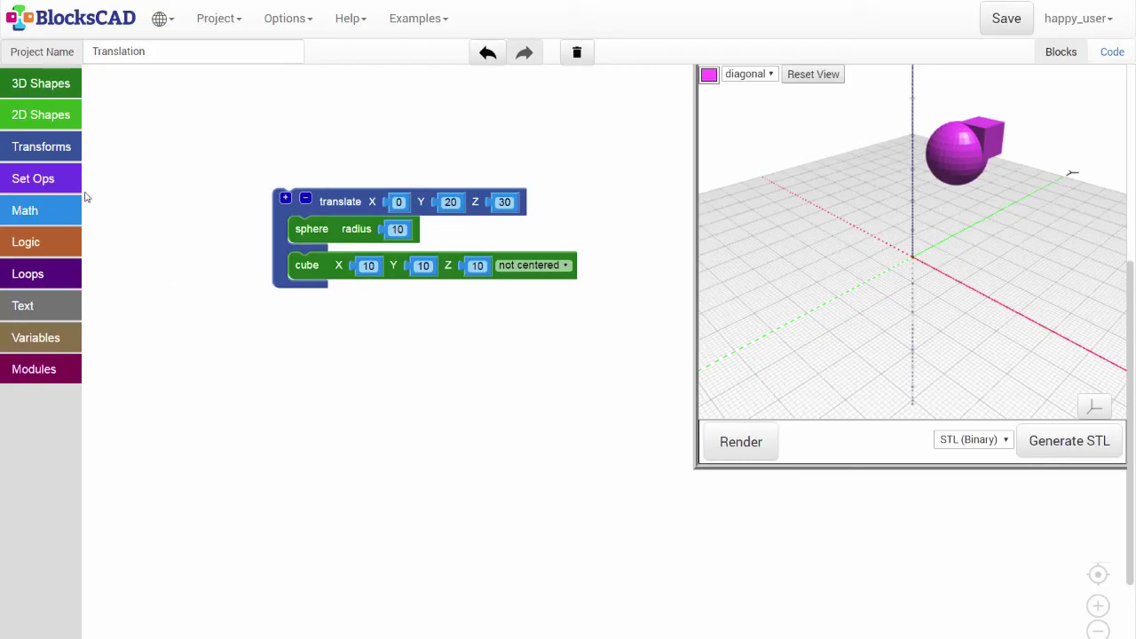
- Move the cube into a new translate block with X -20 and render it
click(55, 156)
drag(140, 96, 325, 356)
drag(320, 271, 324, 382)
click(384, 349)
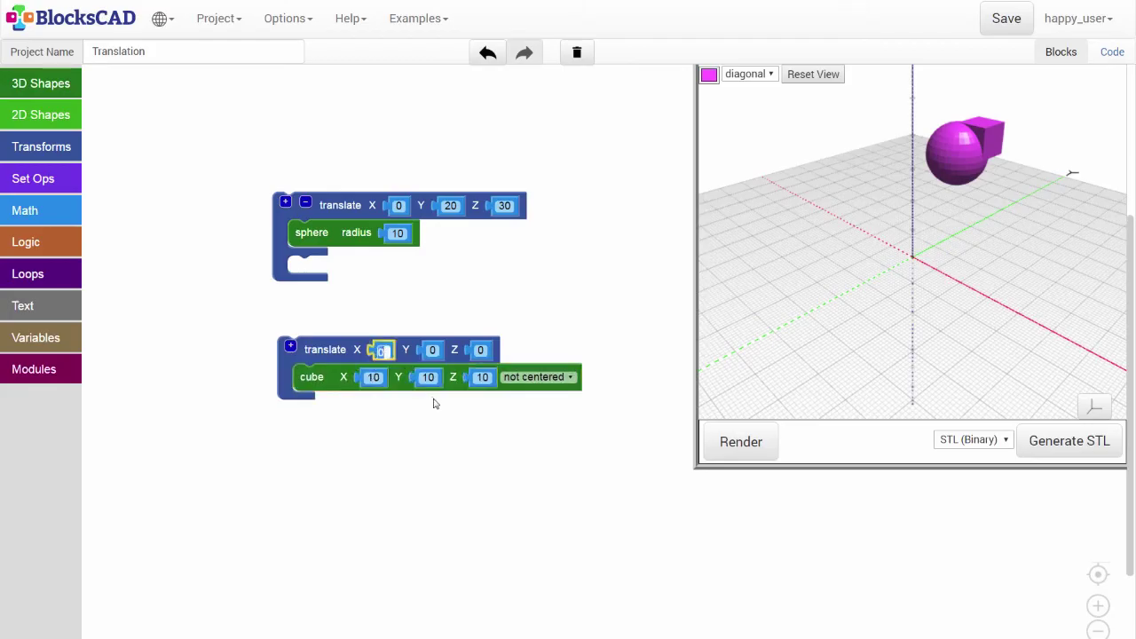
text(-20)
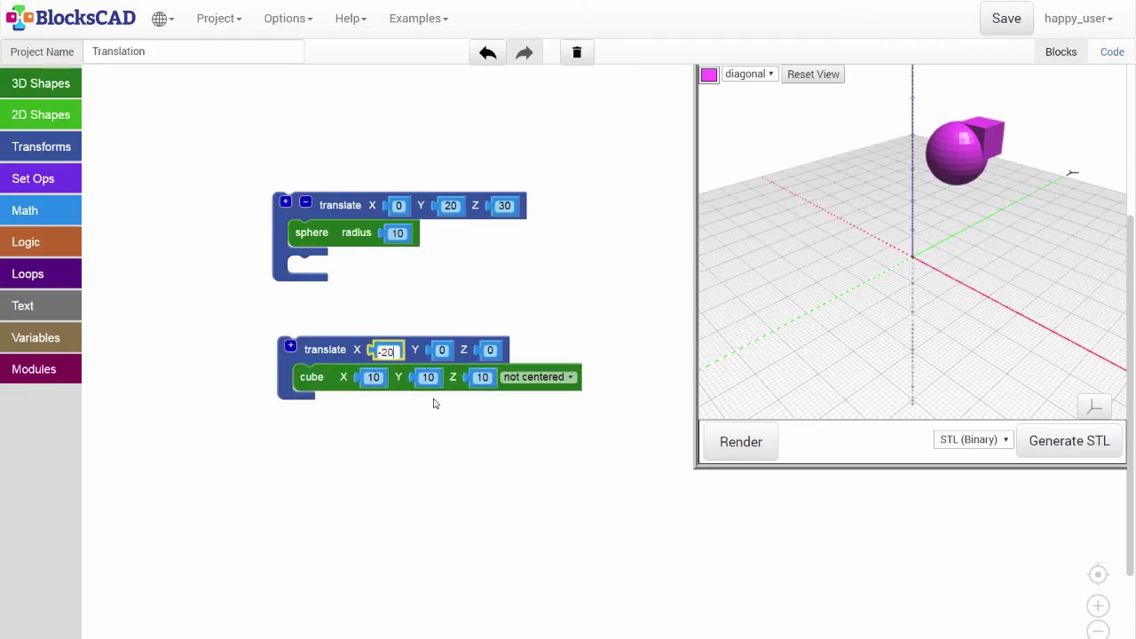
click(434, 404)
click(721, 448)
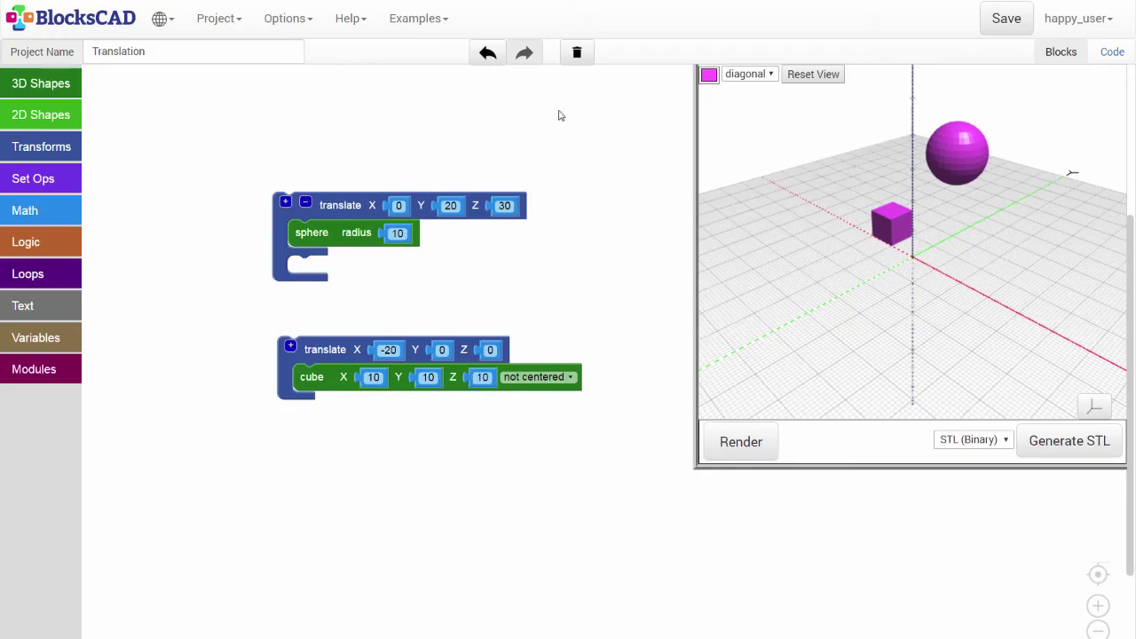
click(488, 53)
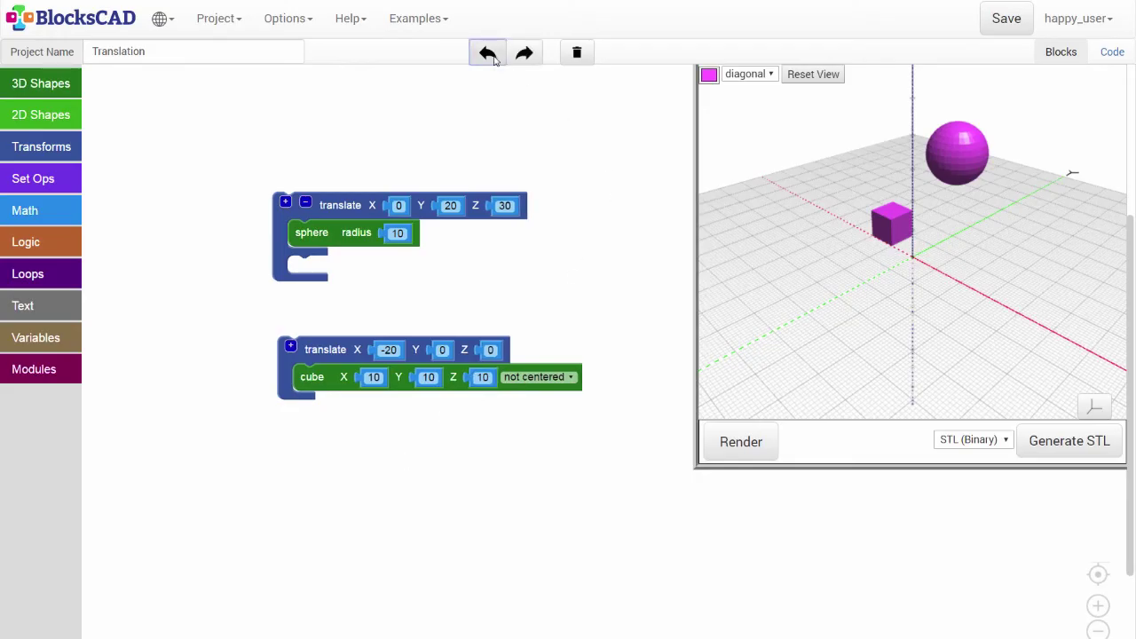
click(488, 53)
click(494, 58)
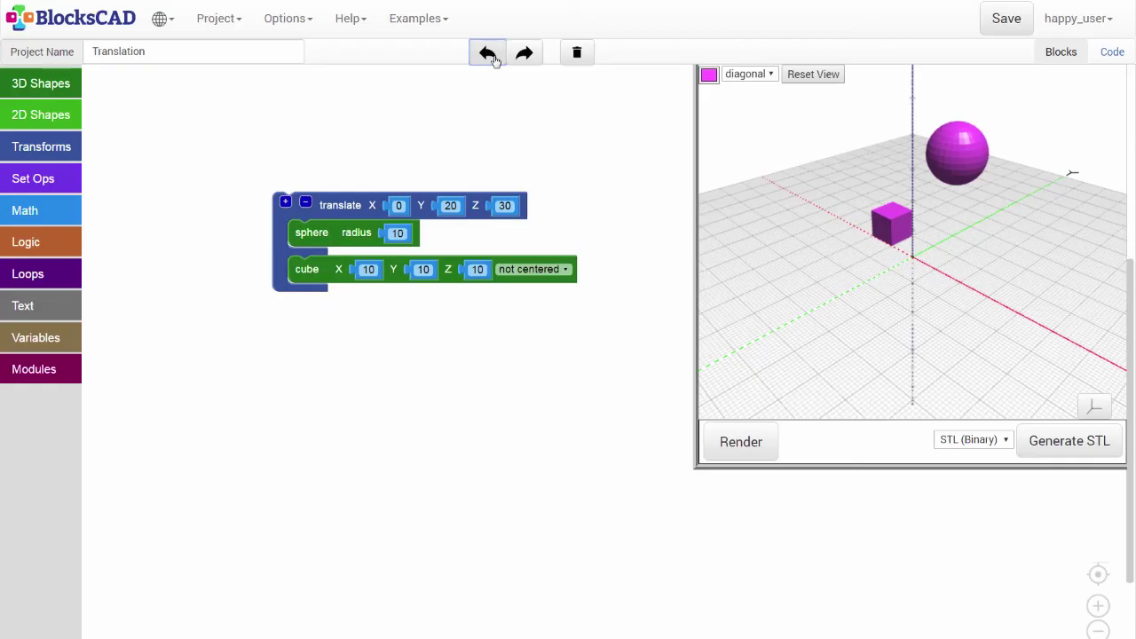
click(495, 57)
click(494, 57)
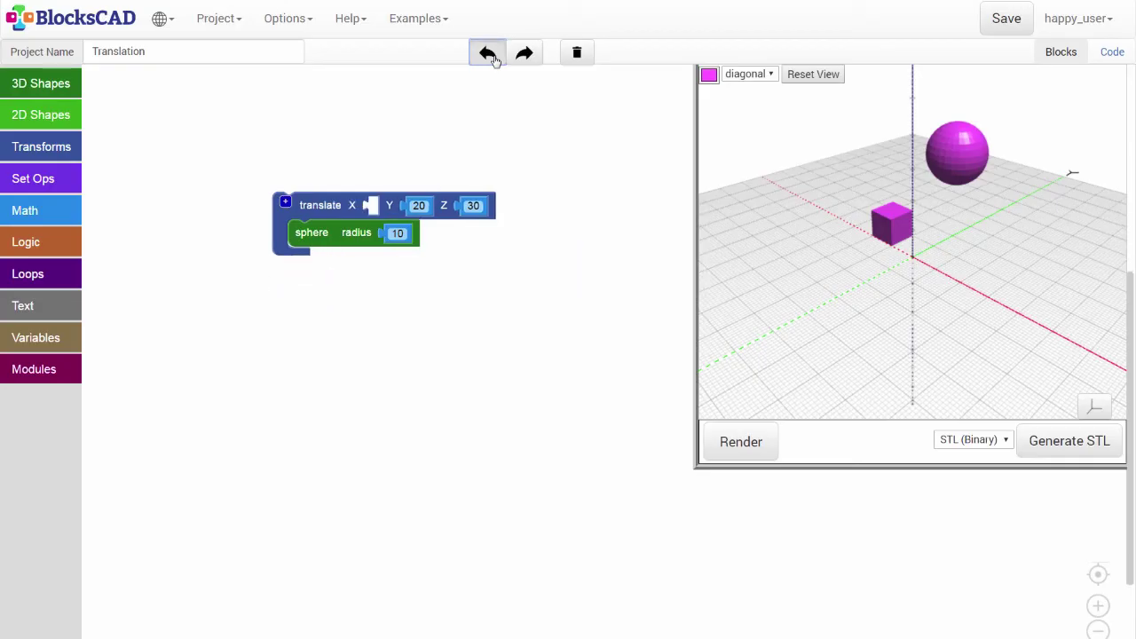
click(494, 57)
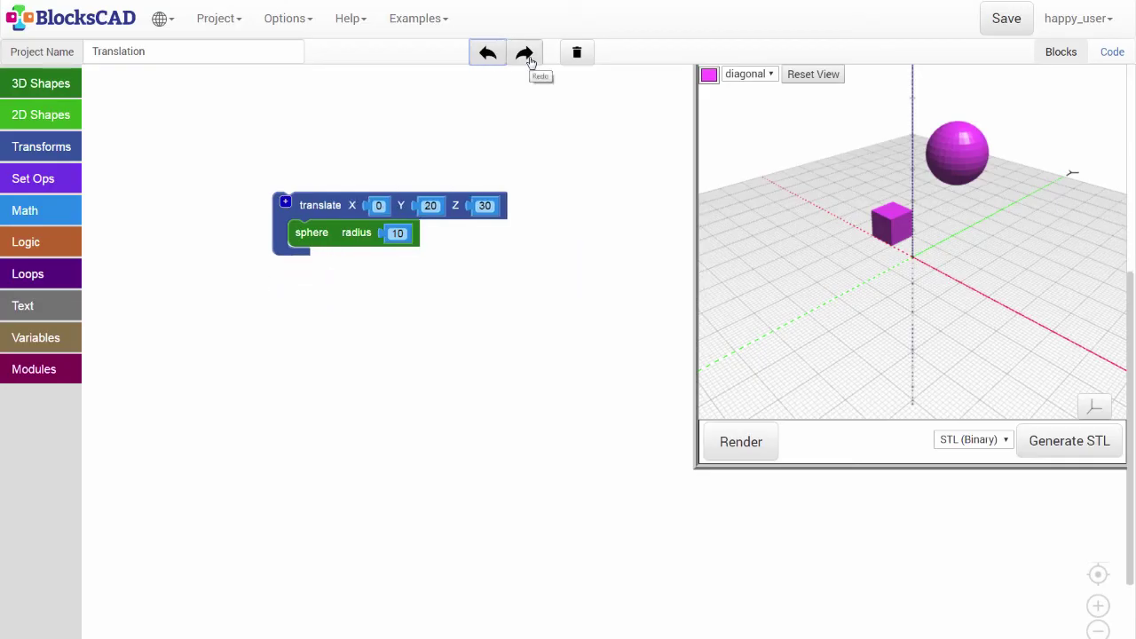
click(526, 54)
click(525, 54)
click(526, 55)
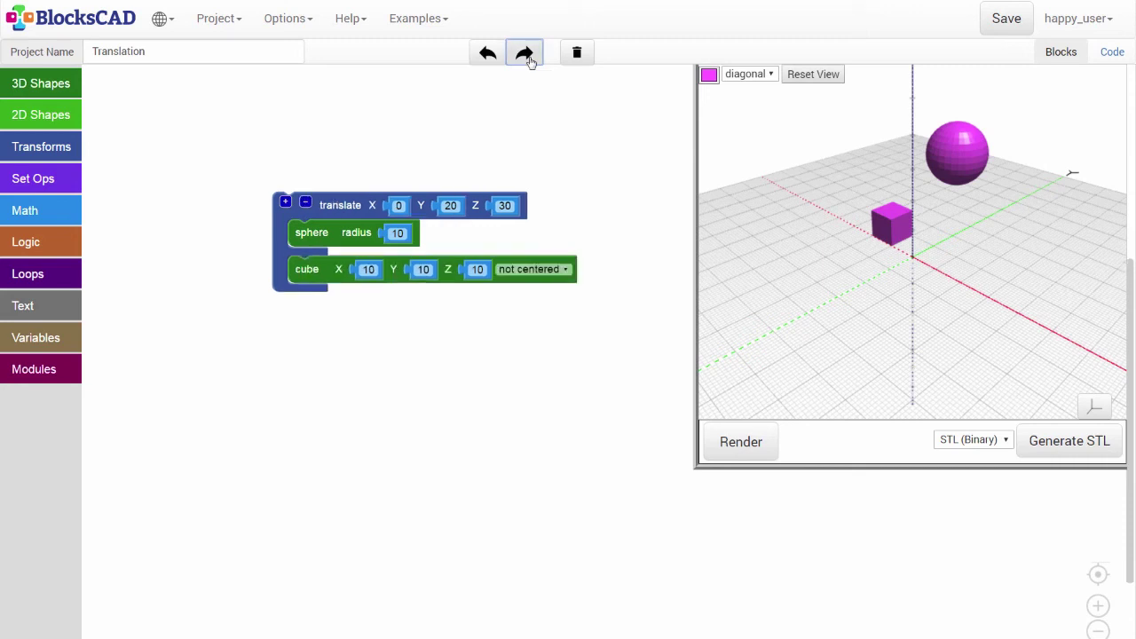
click(525, 54)
click(525, 54)
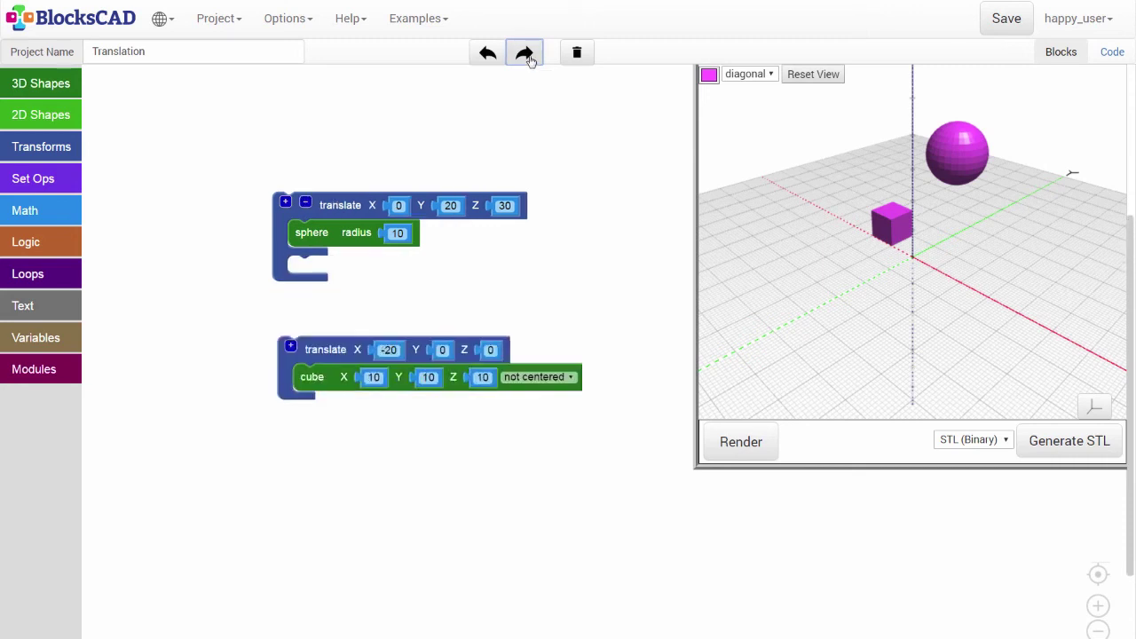